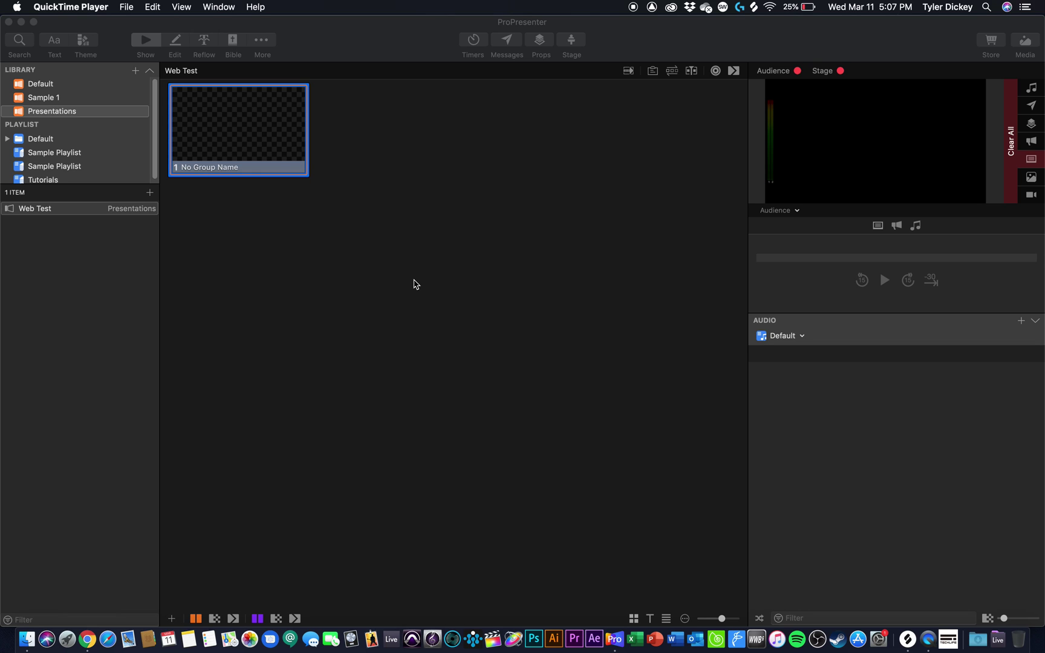
Bring the ProPresenter window with the Web Test presentation in front of QuickTime Player
left_click(388, 50)
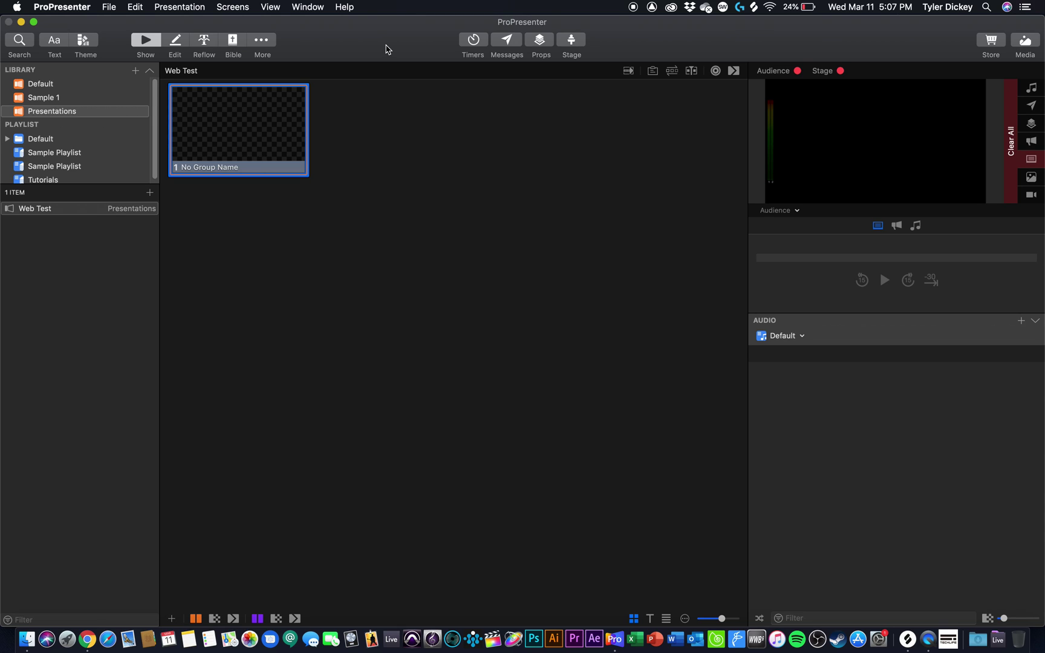
Add a web element to slide 1 and stretch it to fill the 1920×1080 slide
right_click(257, 137)
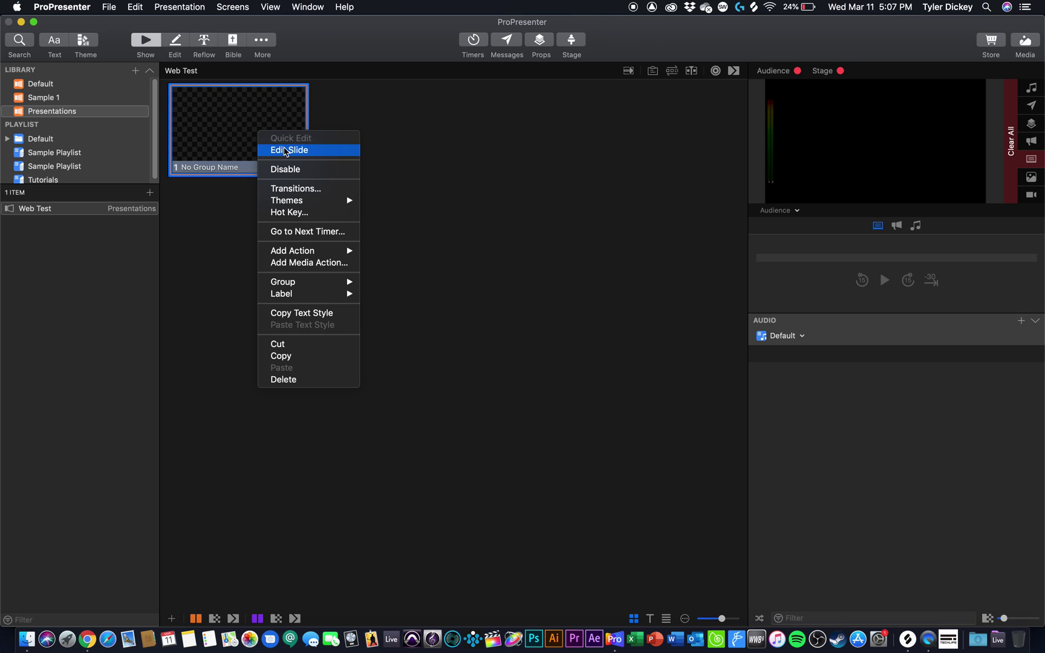
left_click(283, 149)
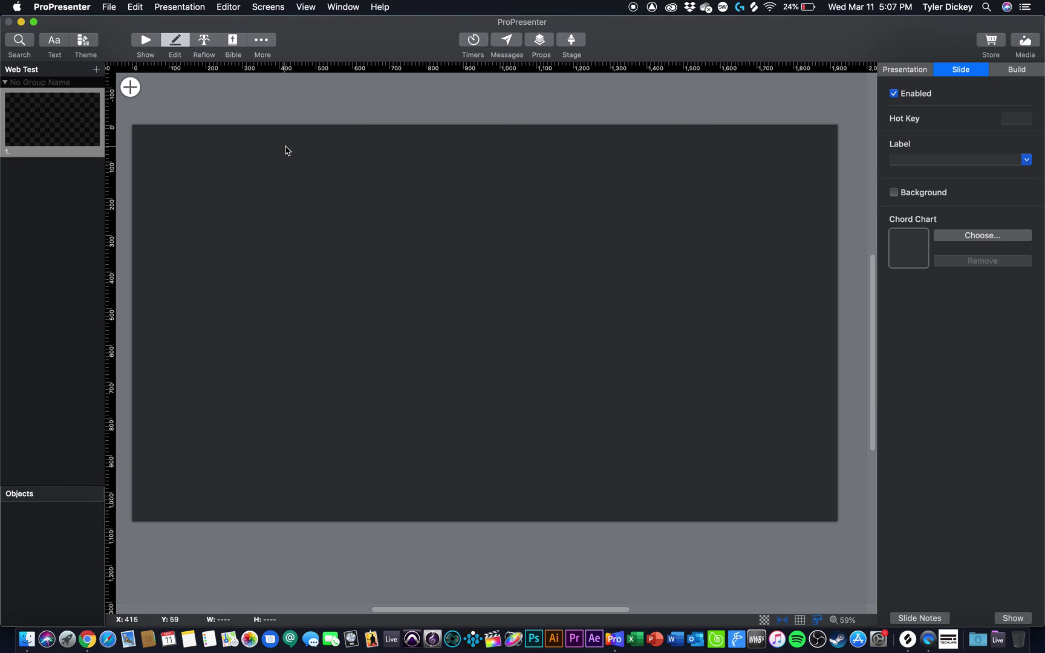
left_click(130, 87)
left_click(200, 177)
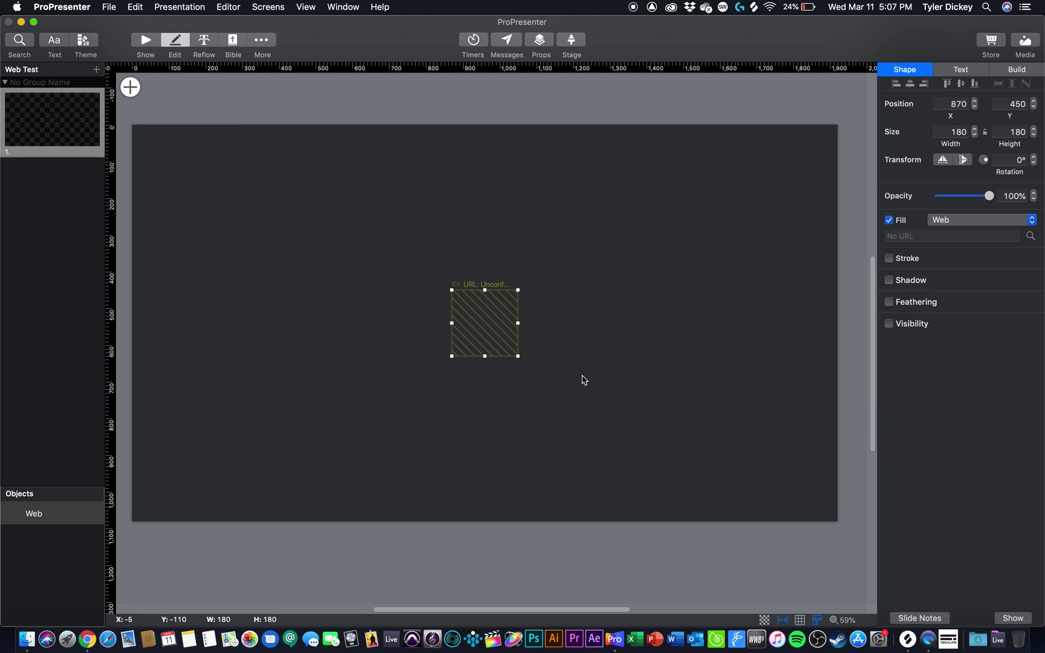
left_click_drag(492, 343, 836, 524)
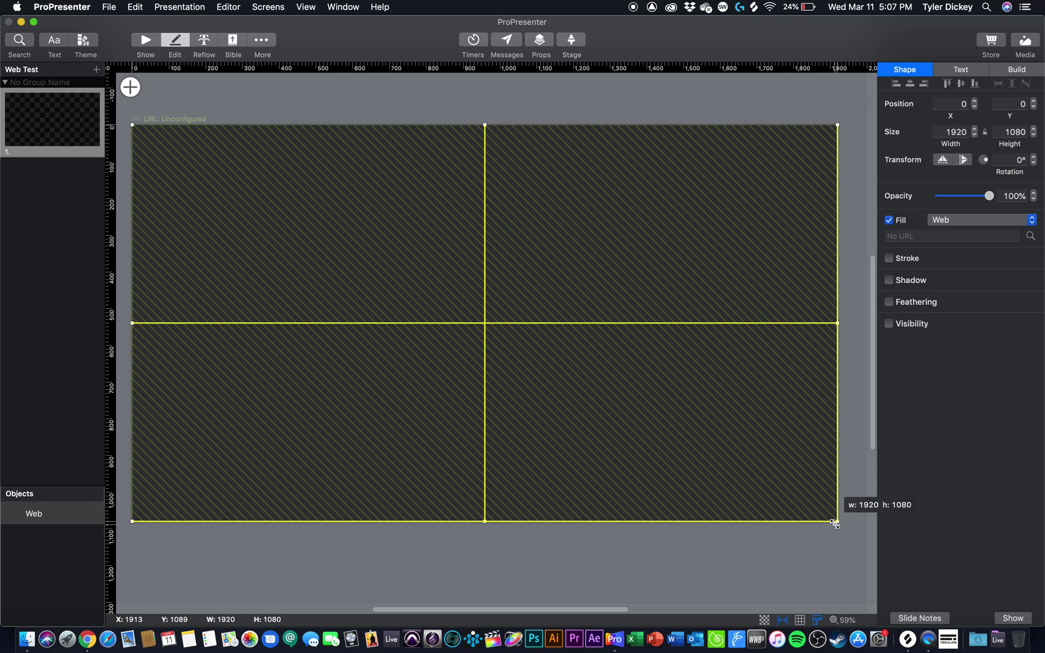
left_click(130, 87)
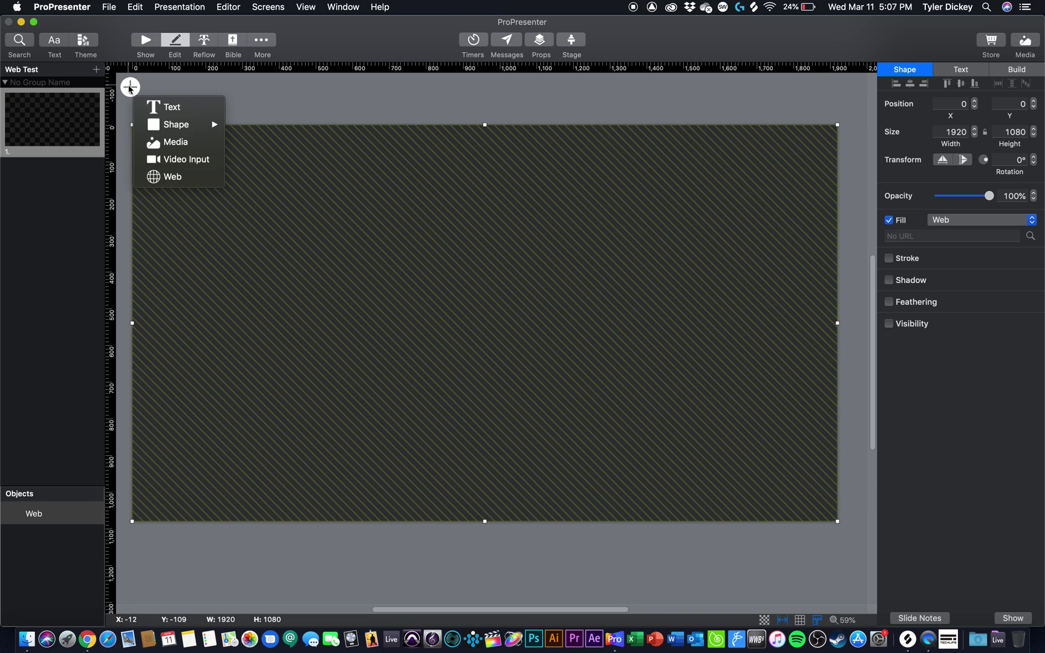
left_click(430, 214)
left_click(952, 236)
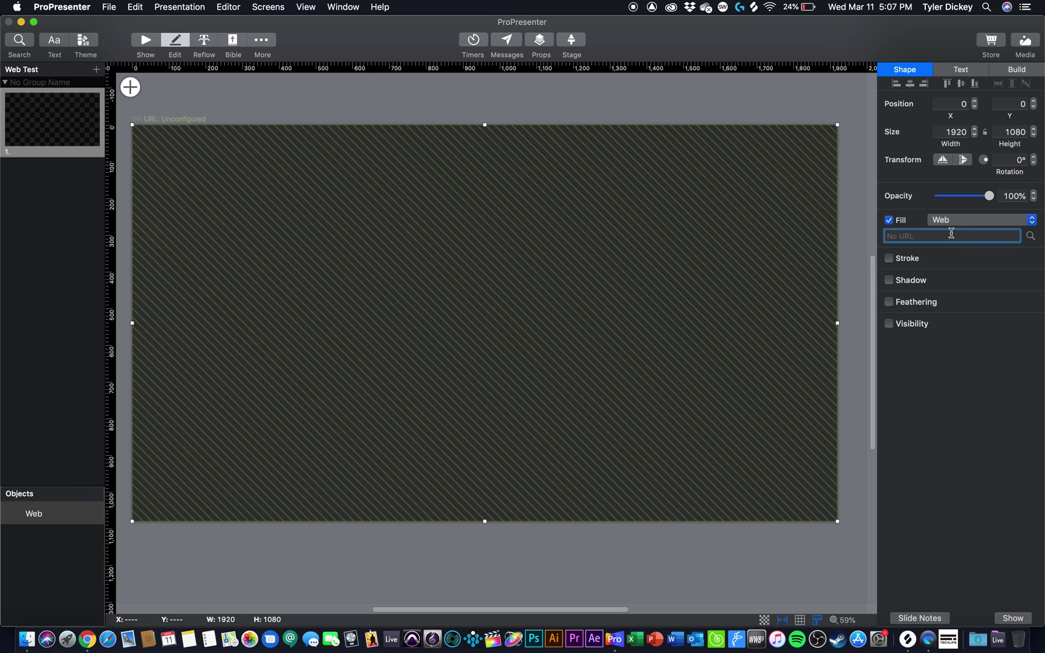
type("www.worship-innovation.com")
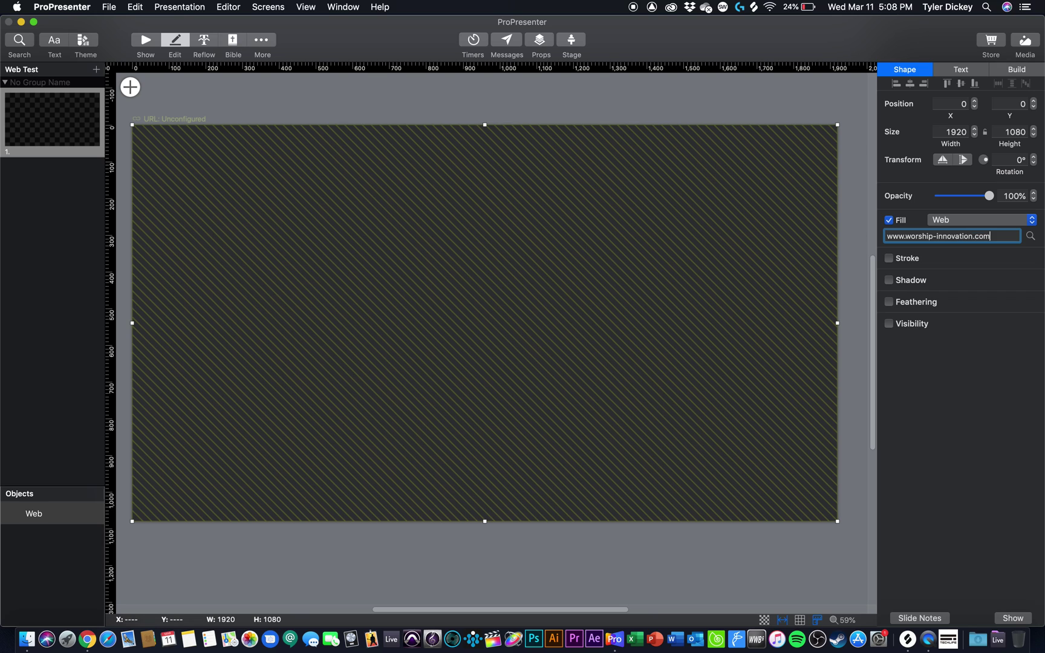
key("Return")
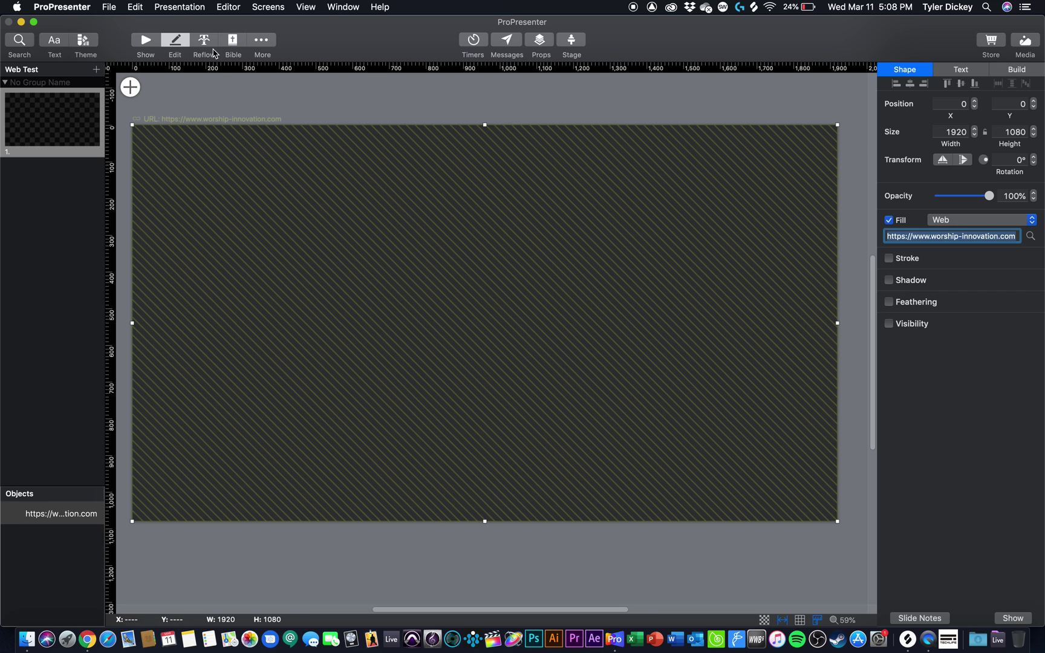
left_click(145, 40)
left_click(234, 144)
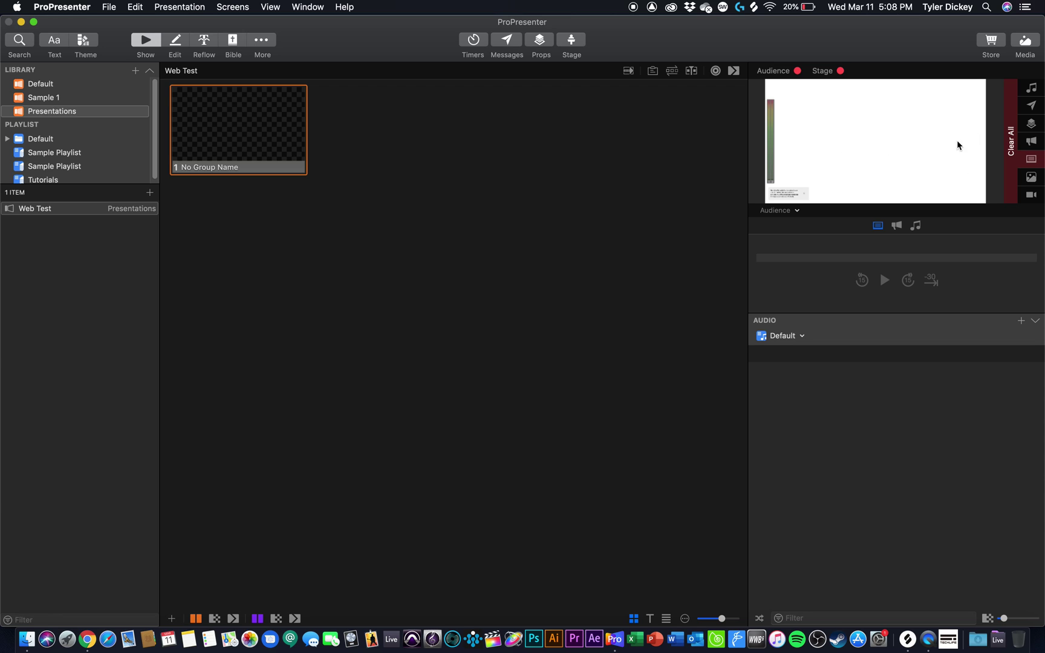
Clear everything from ProPresenter's audience output
left_click(1013, 136)
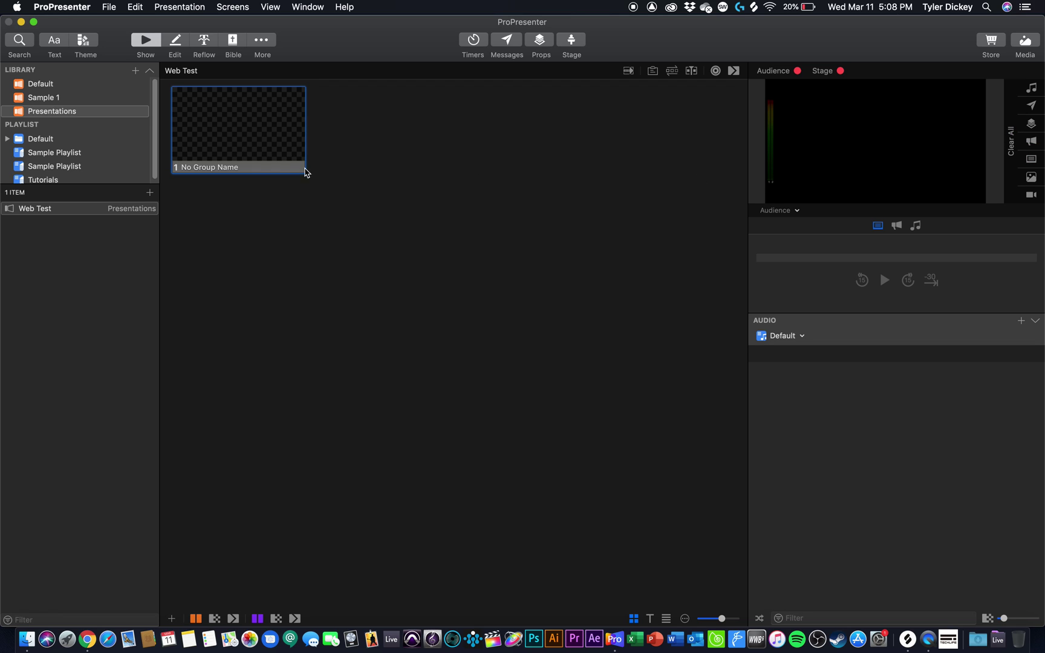
right_click(268, 147)
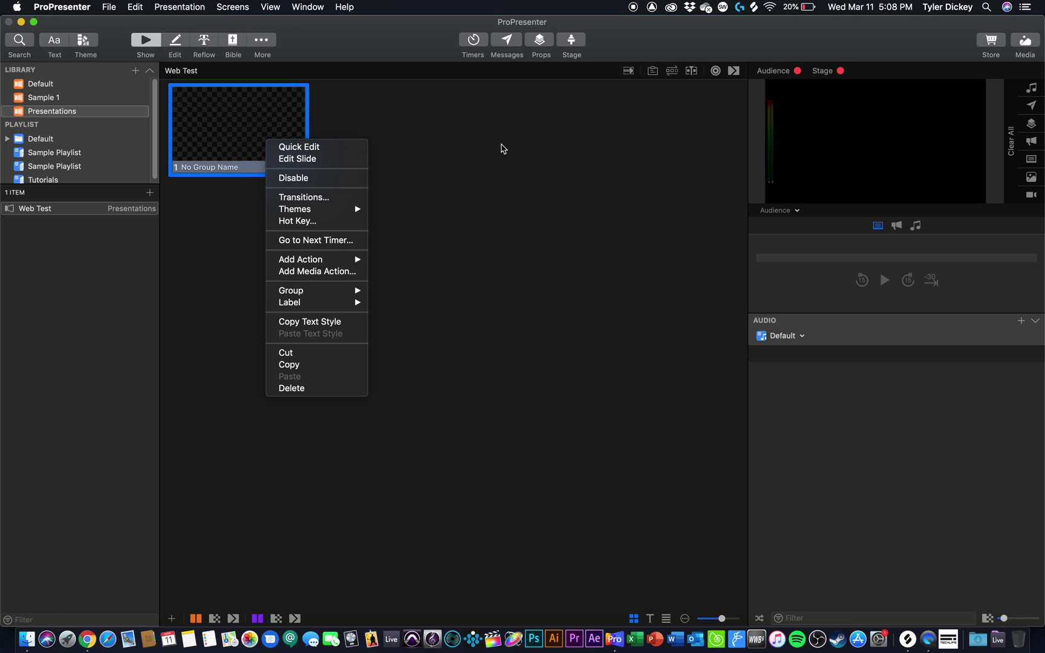
left_click(511, 142)
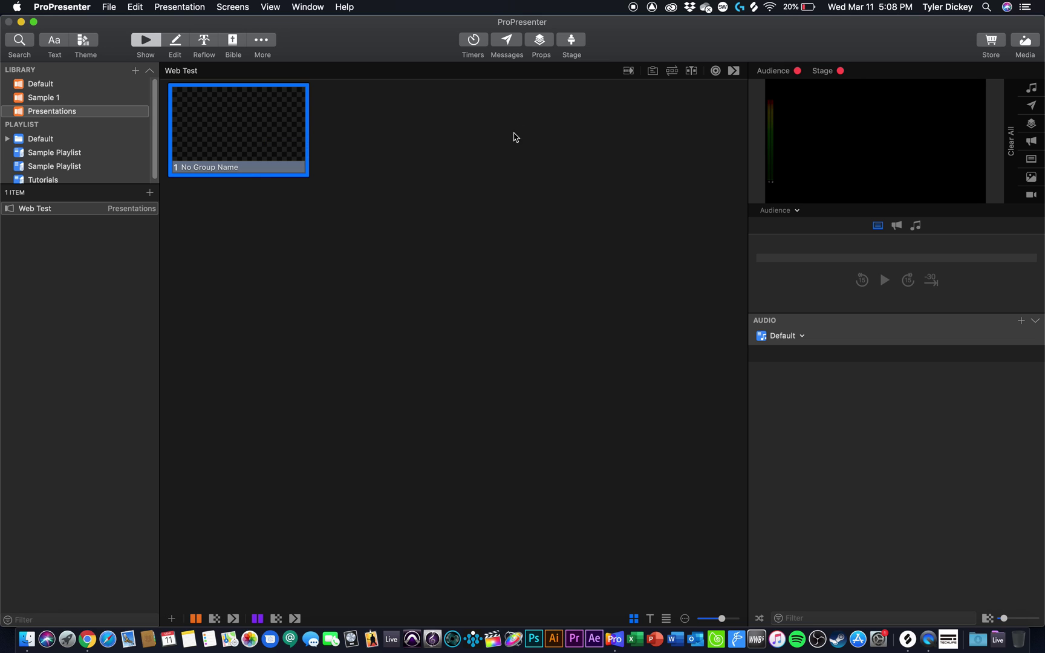
Find ScreenCaptureSyphon with Spotlight search and launch it
left_click(987, 8)
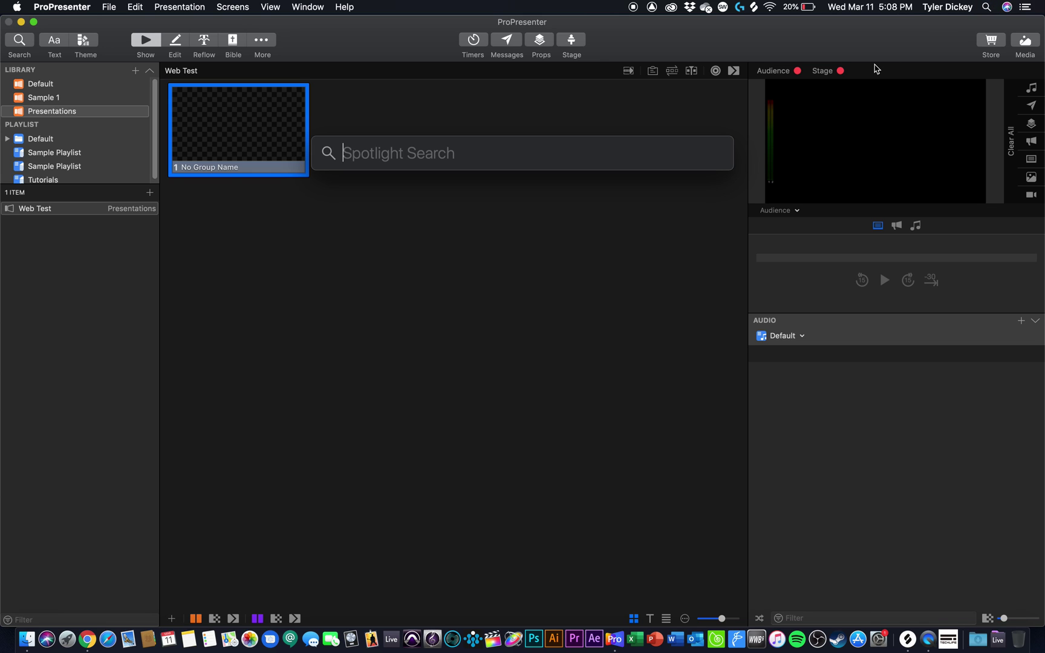
type("screen")
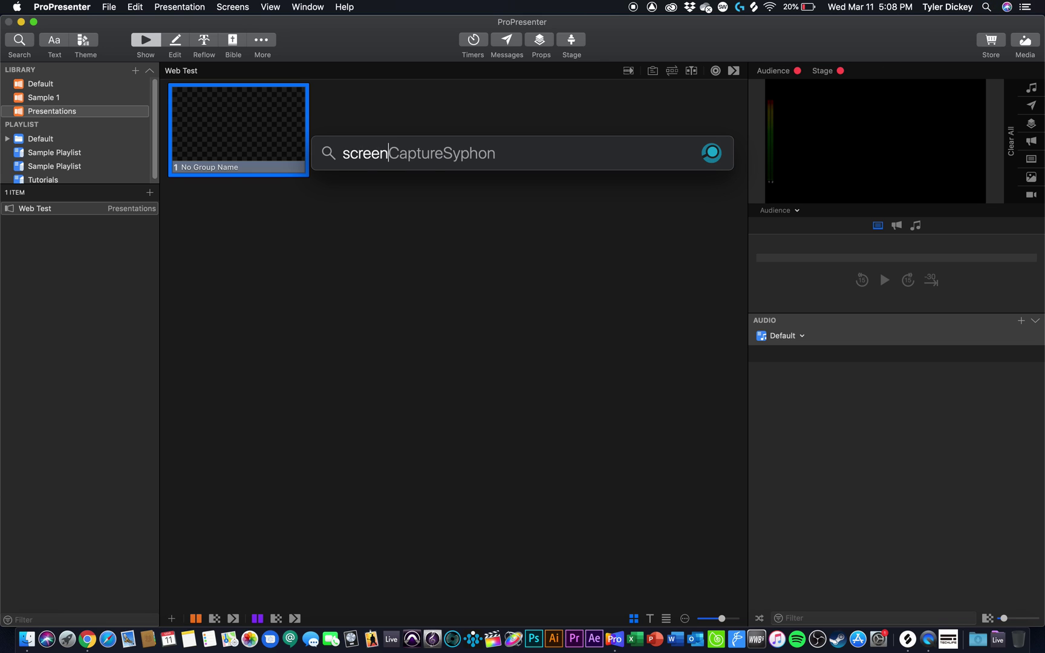
key("Tab")
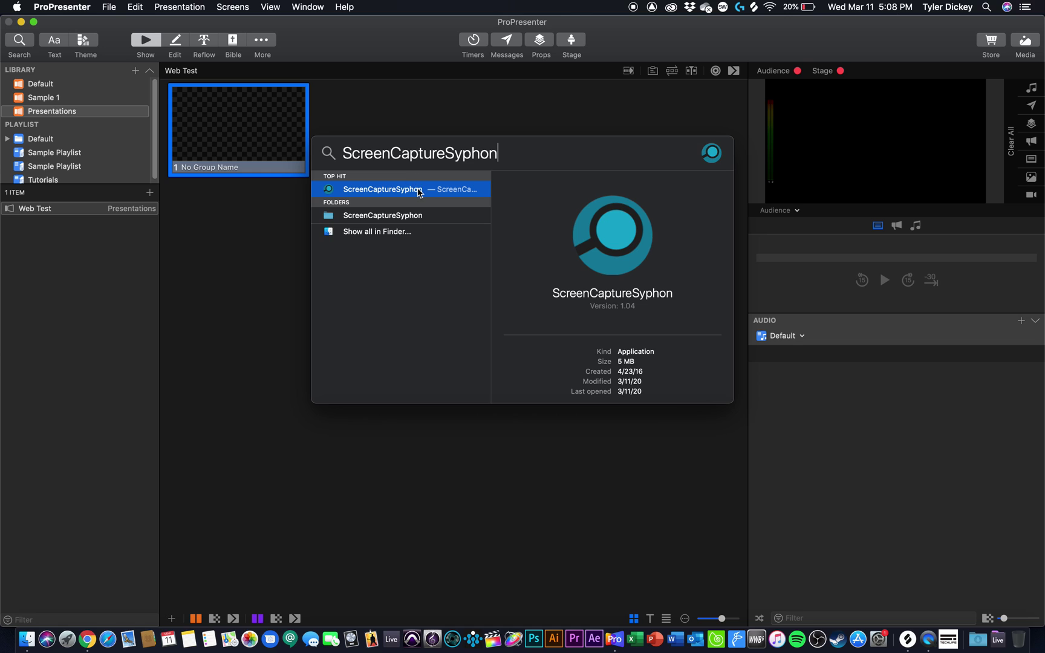
key("super+a")
left_click(418, 189)
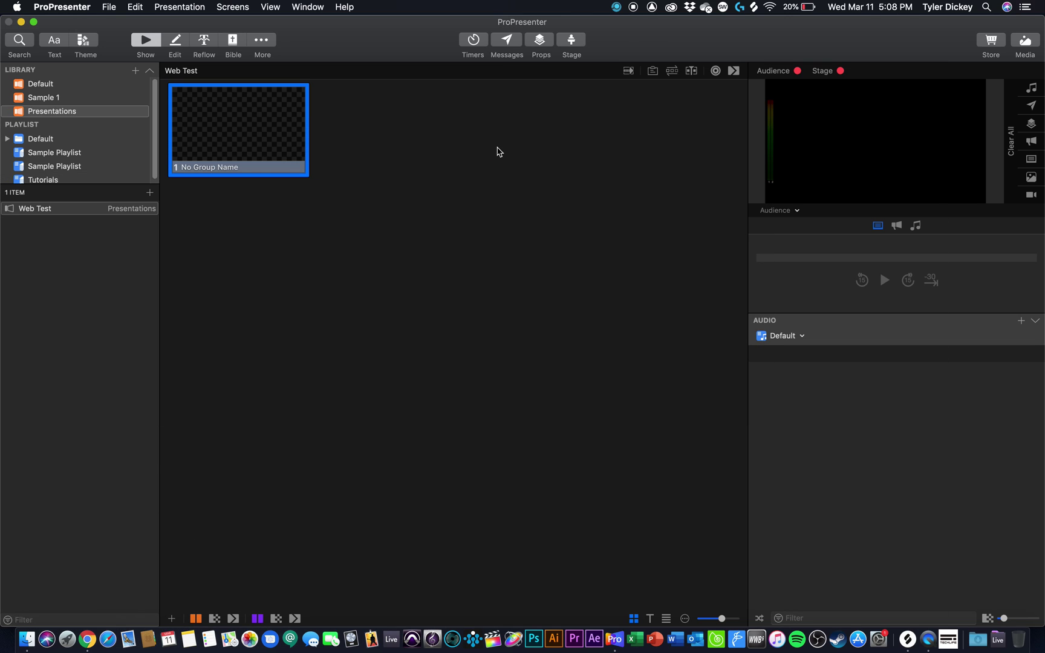
Pick the screen to capture under Capture Source in ScreenCaptureSyphon's menu-bar options
left_click(616, 9)
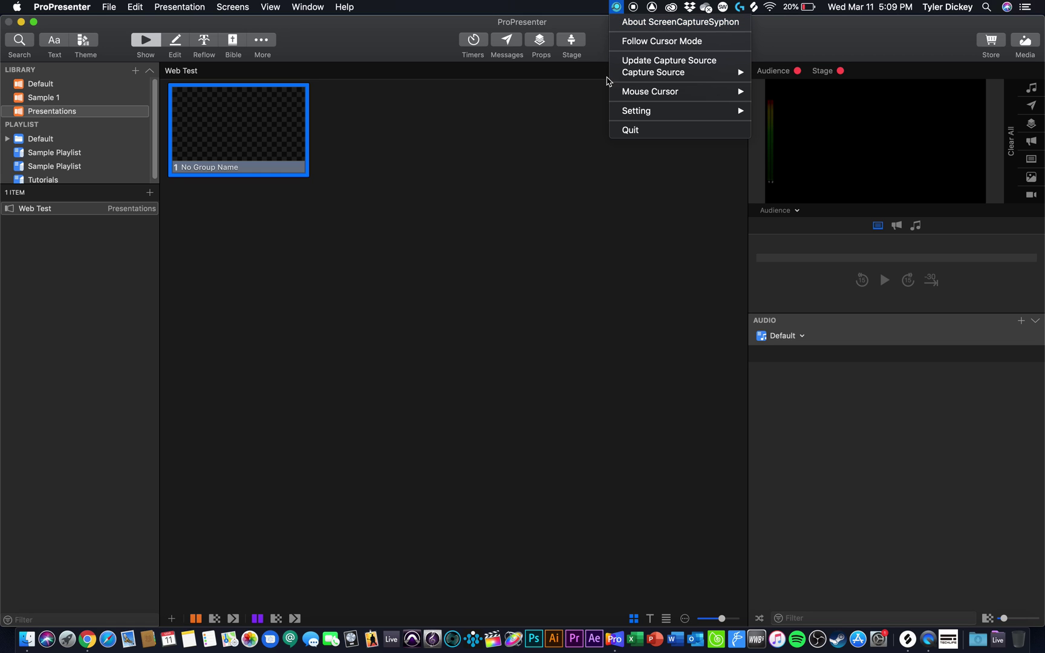
mouse_move(654, 73)
left_click(455, 125)
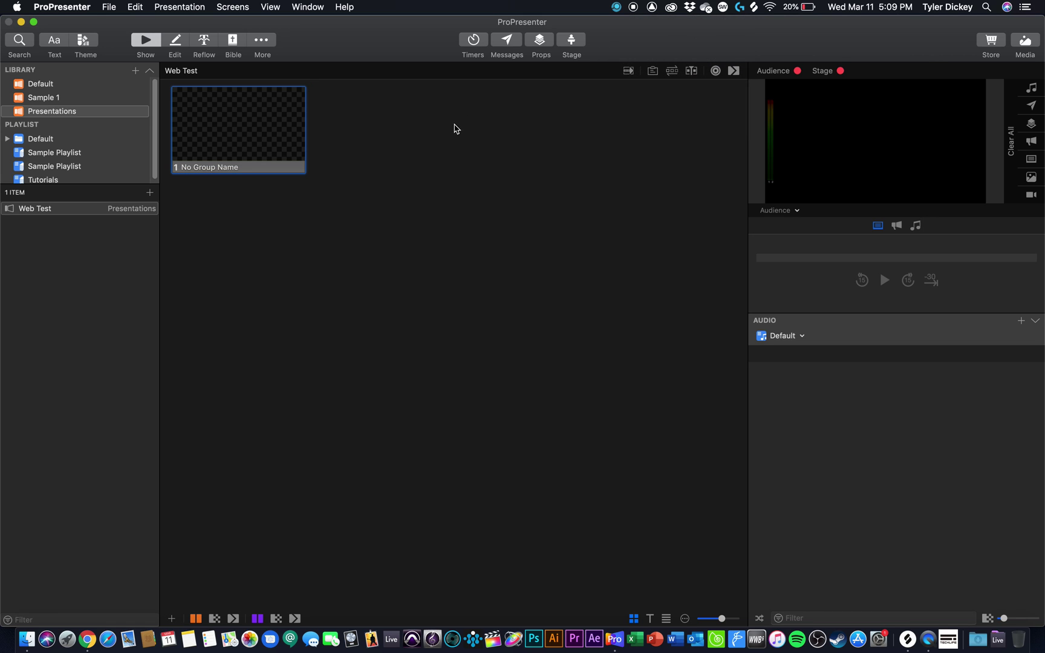
Edit slide 1 and change the full-screen web element's fill to Video Input
right_click(260, 130)
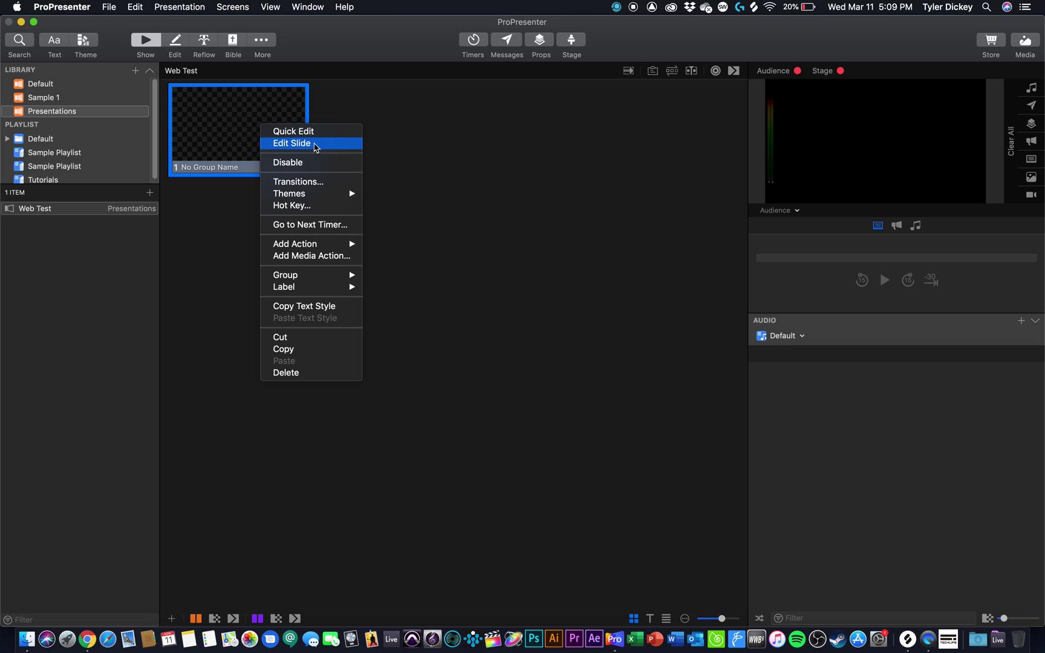
left_click(333, 146)
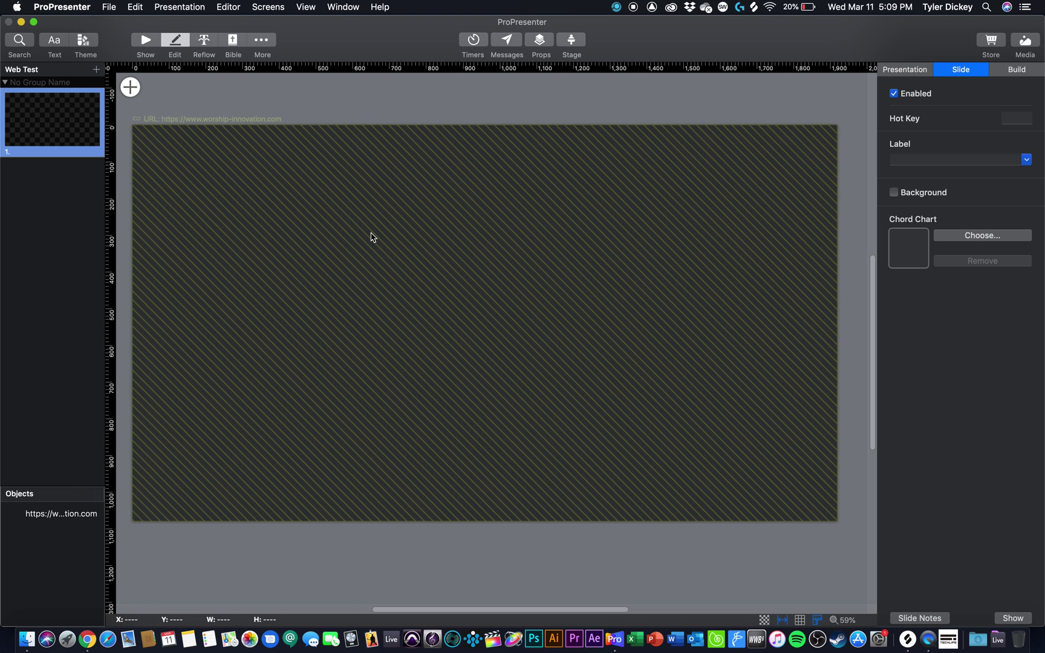
left_click(372, 236)
left_click(968, 221)
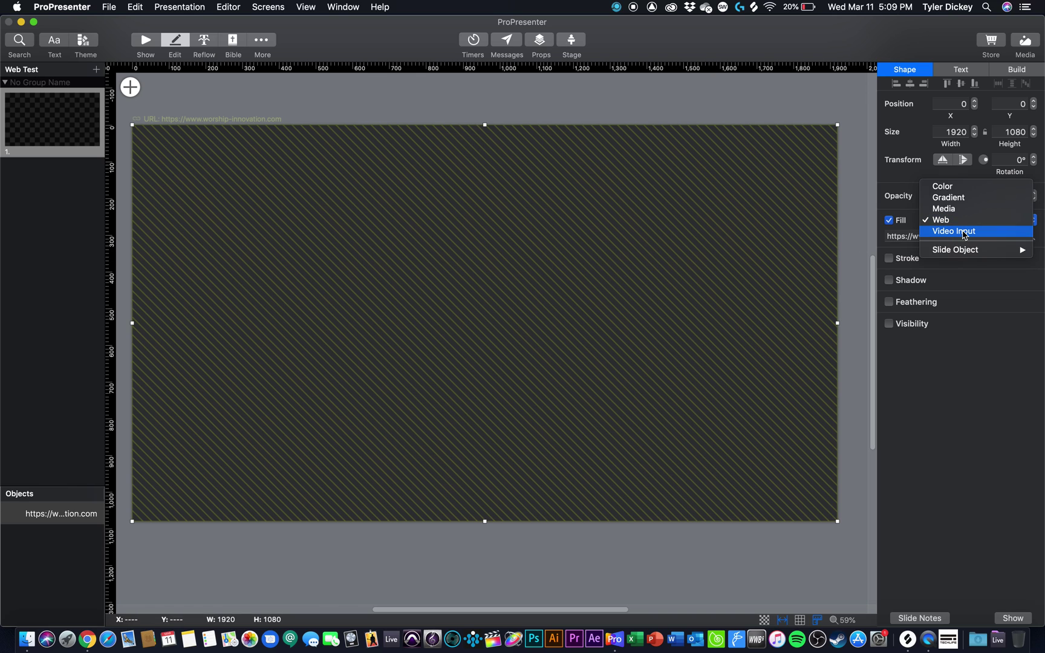
left_click(969, 221)
left_click(972, 223)
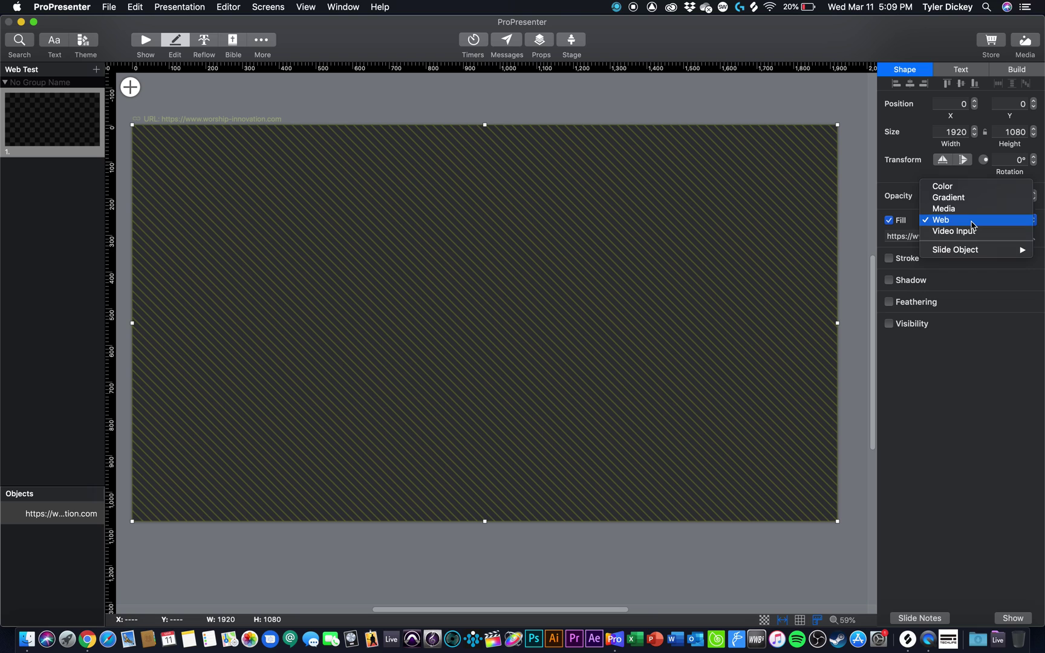
left_click(970, 232)
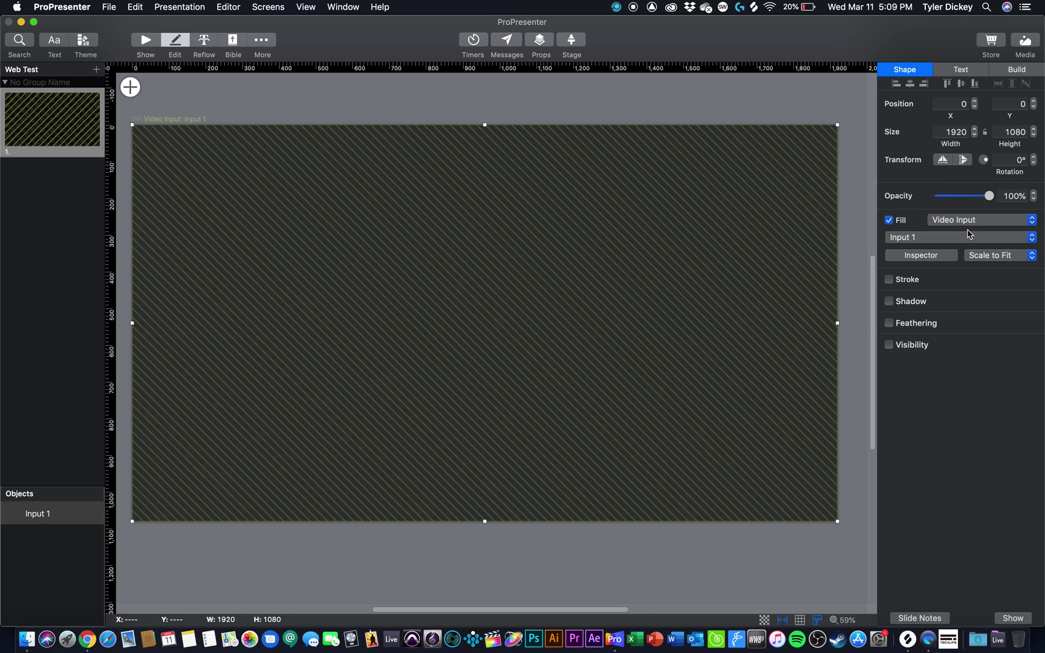
In Video Input Setup, feed Input 1 from Syphon-ScreenCaptureSyphon and close Preferences
left_click(130, 87)
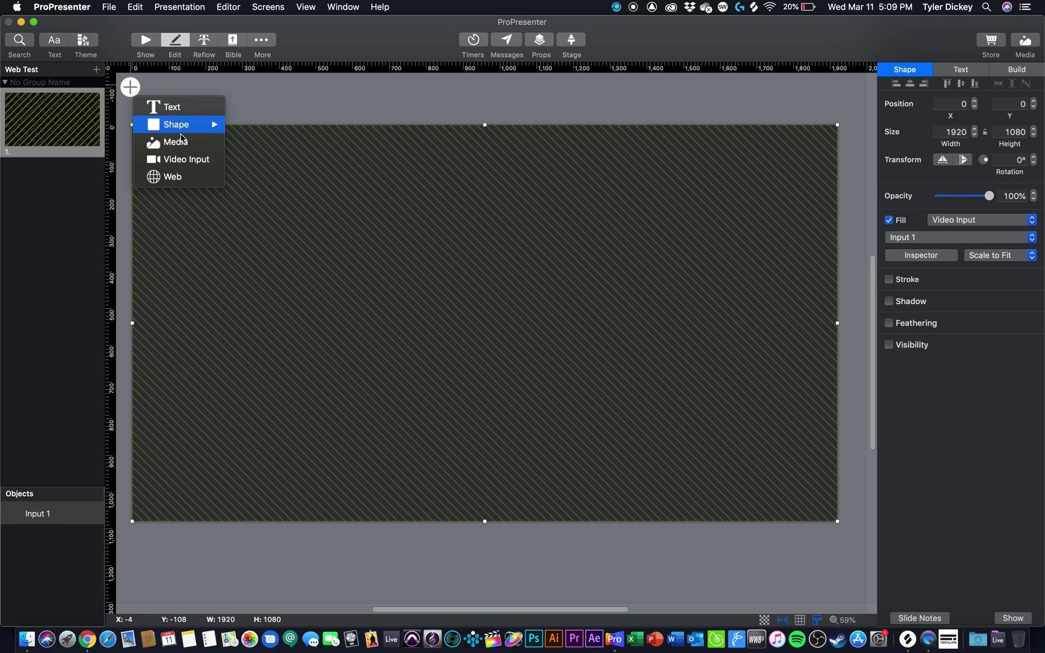
left_click(619, 109)
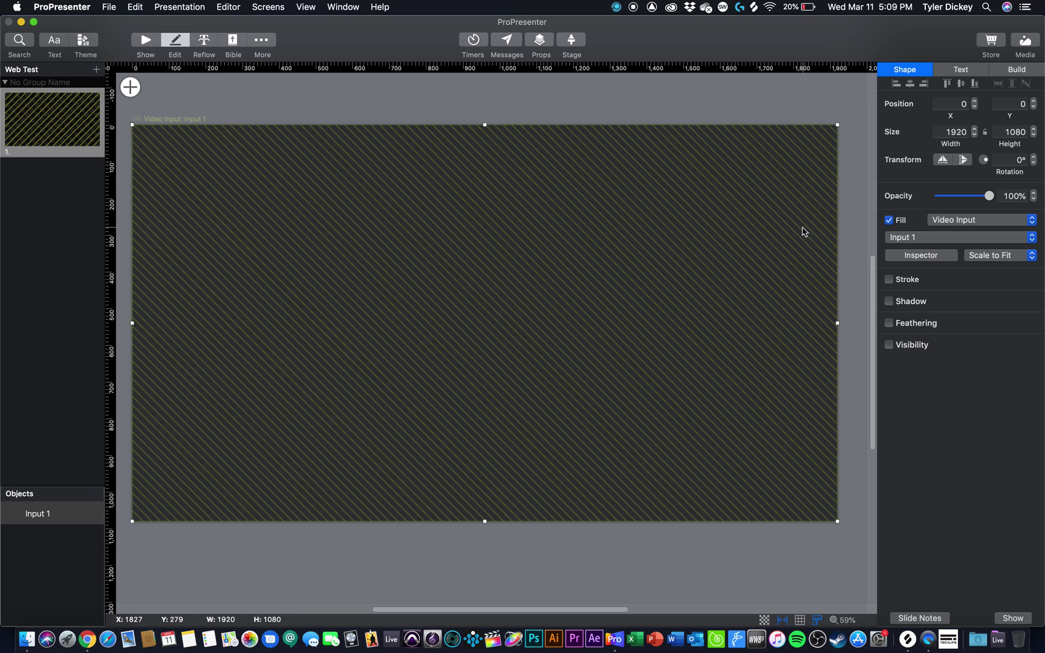
left_click(947, 241)
left_click(942, 257)
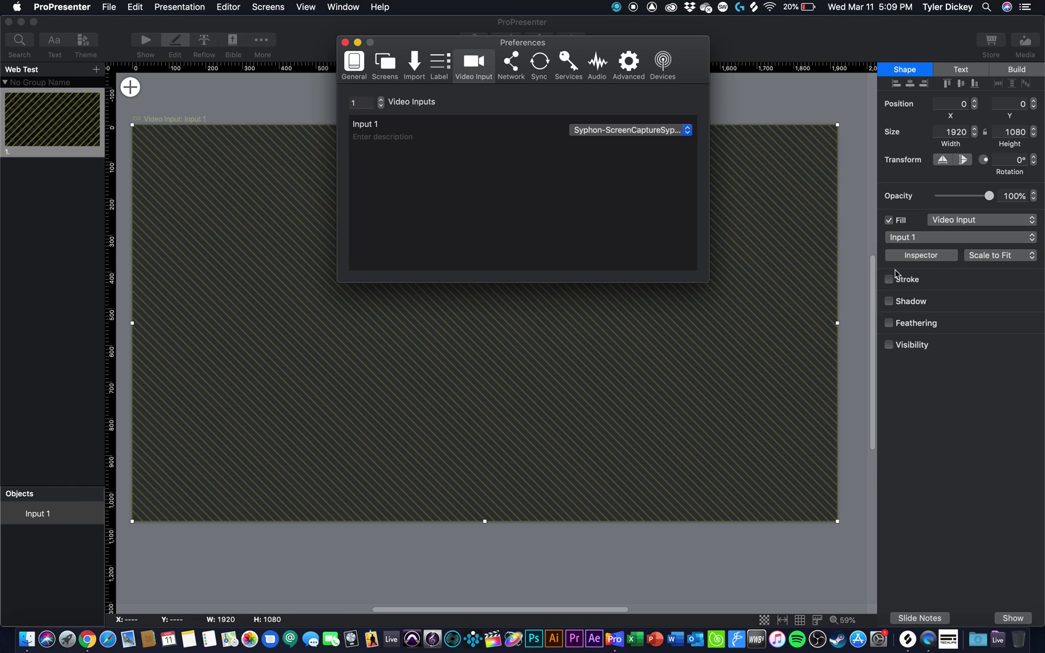
left_click(620, 128)
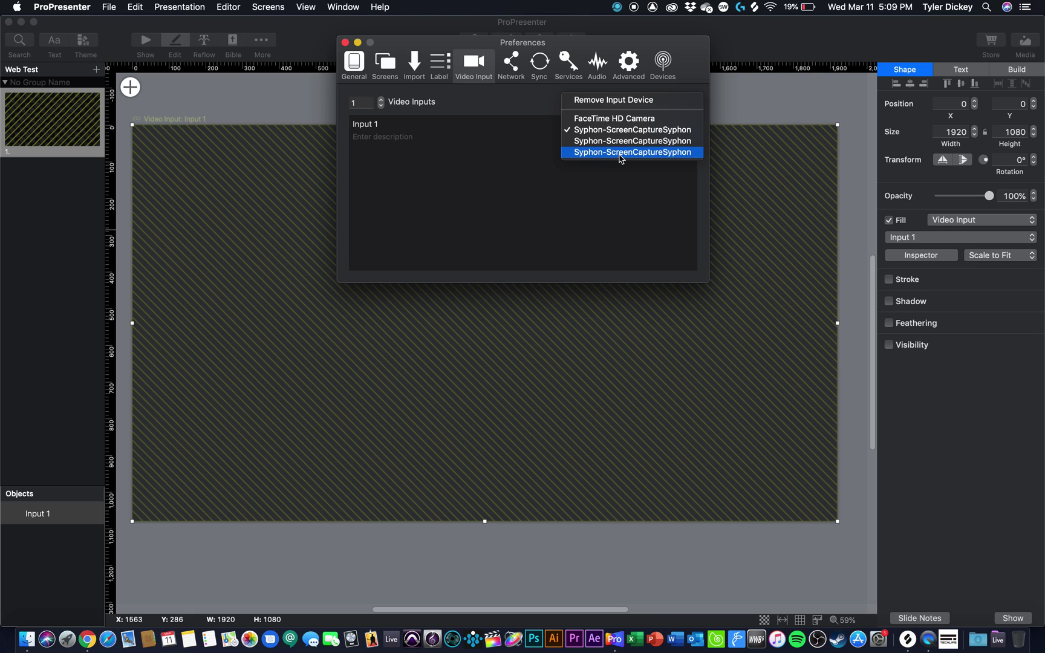
left_click(621, 156)
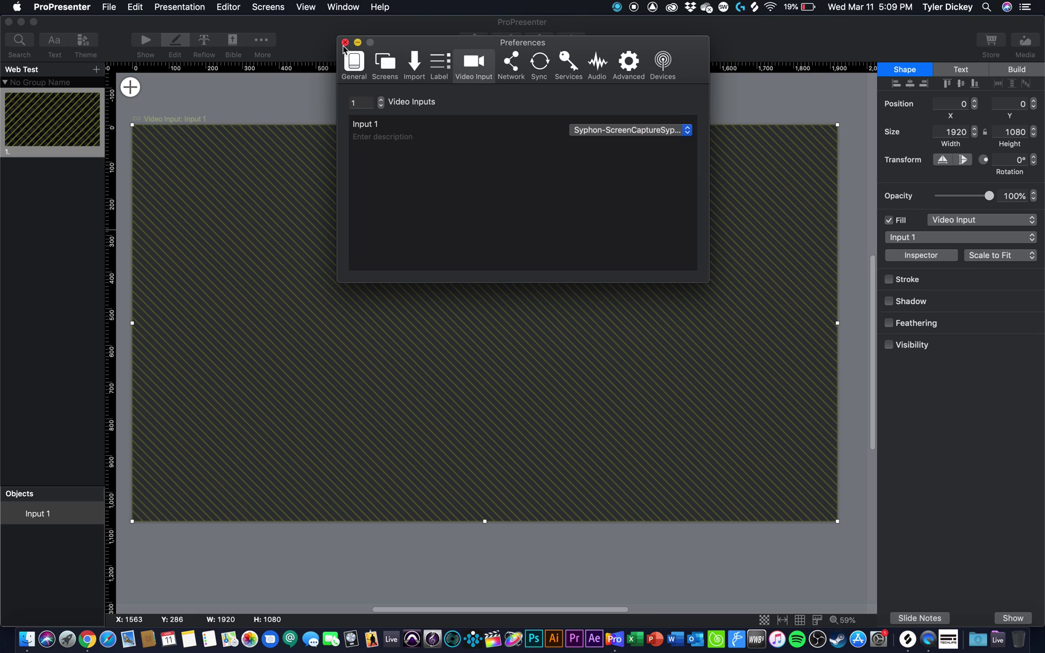
left_click(346, 42)
Return to the show view and send the Web Test slide to the audience output
left_click(146, 40)
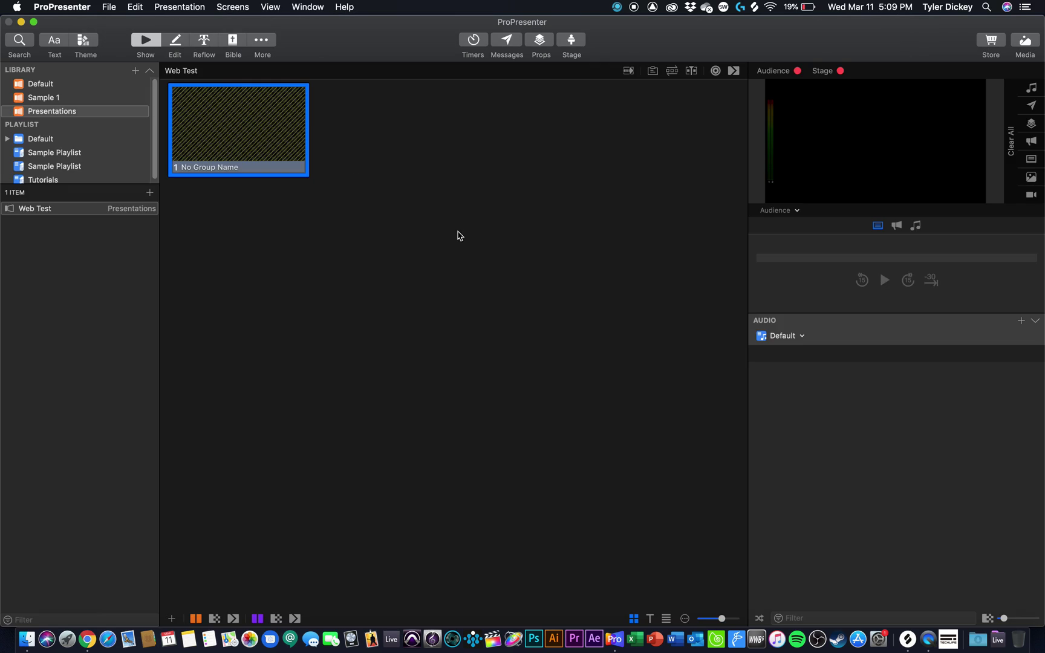
left_click(248, 148)
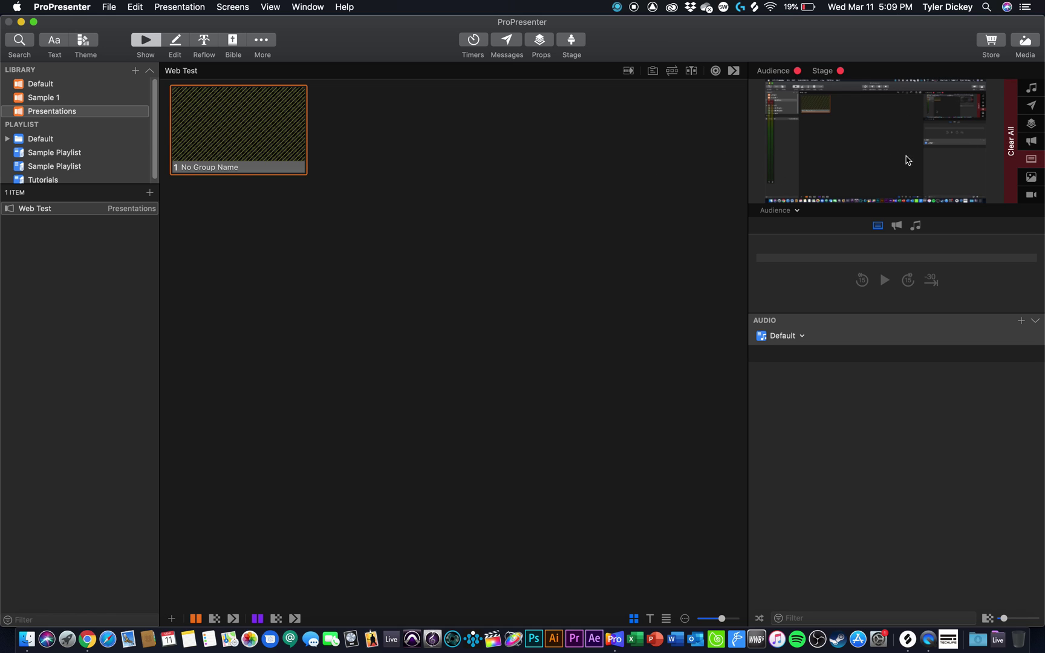
left_click(231, 9)
left_click(635, 151)
Test the output by clearing the slide and retriggering it, twice
left_click(1032, 158)
left_click(244, 139)
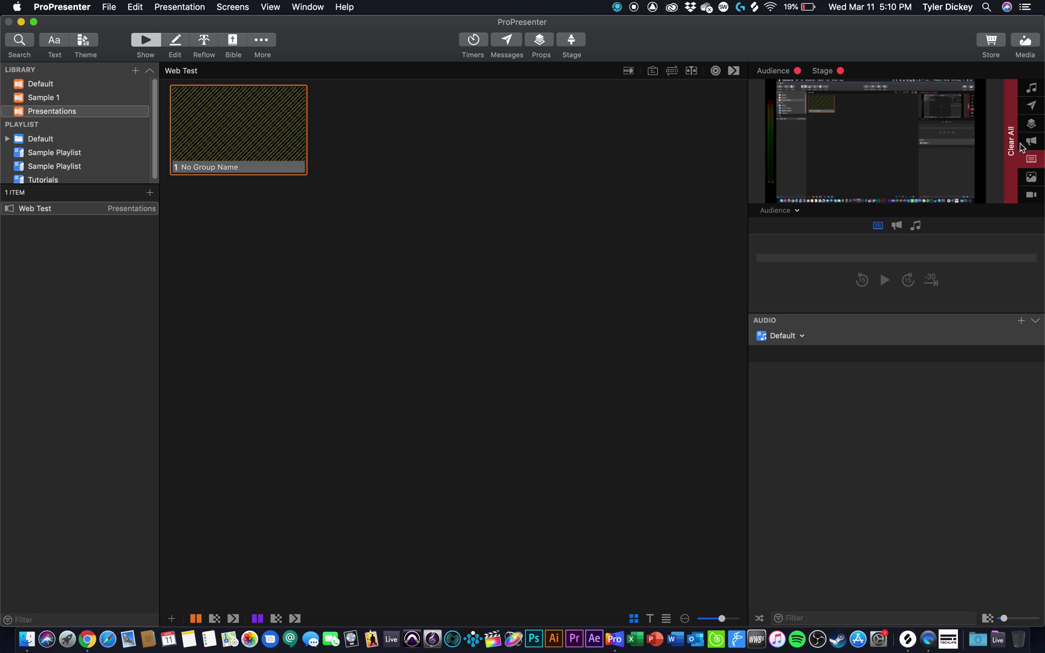
left_click(1010, 175)
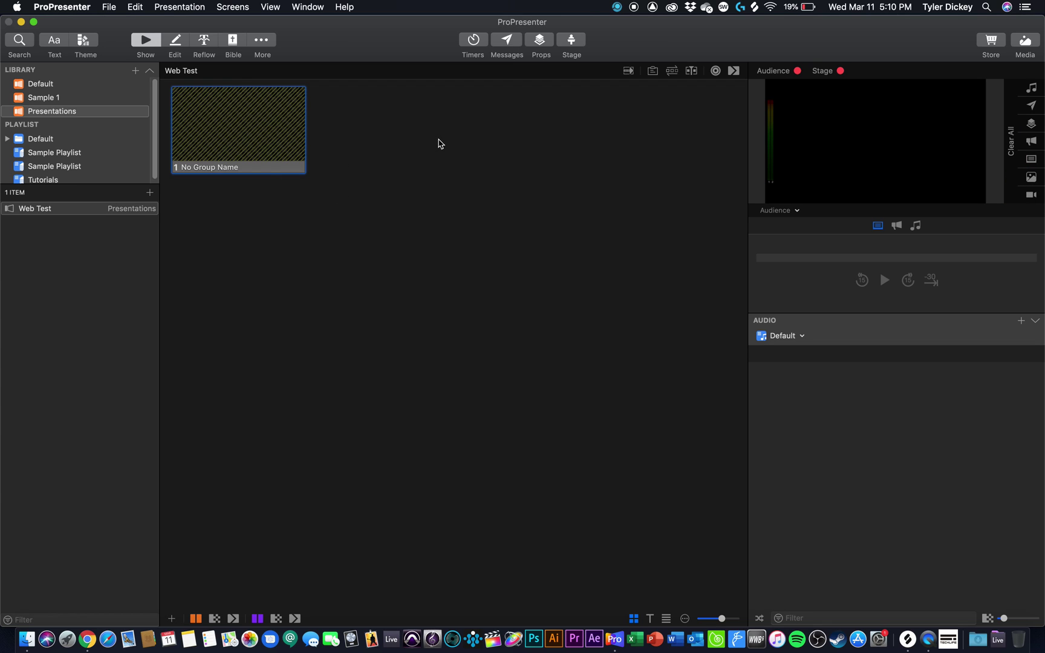
left_click(221, 143)
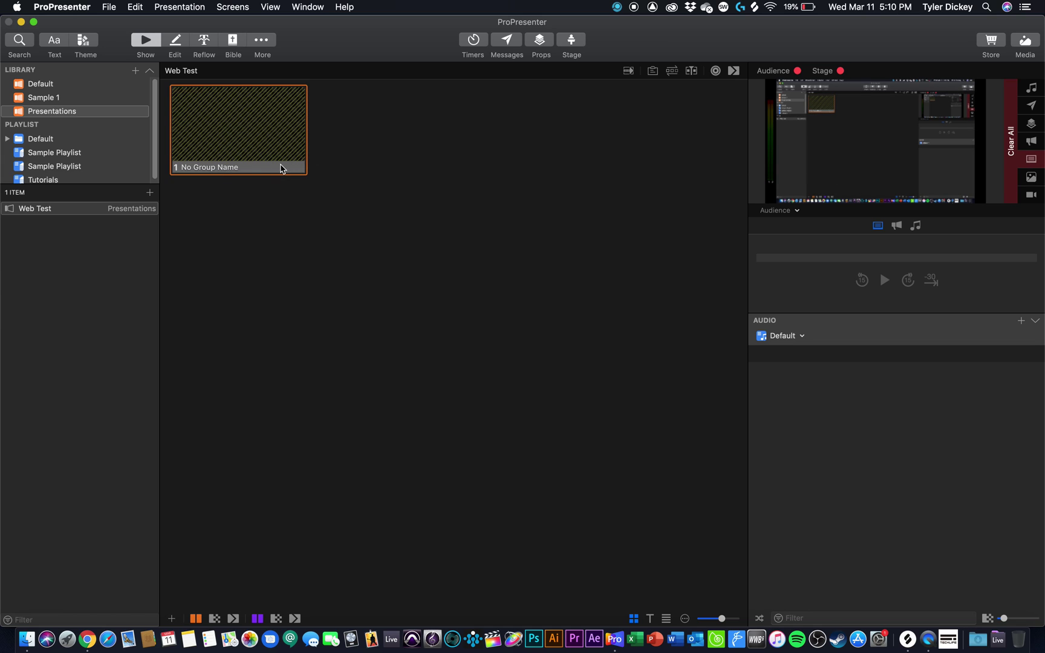
left_click(714, 71)
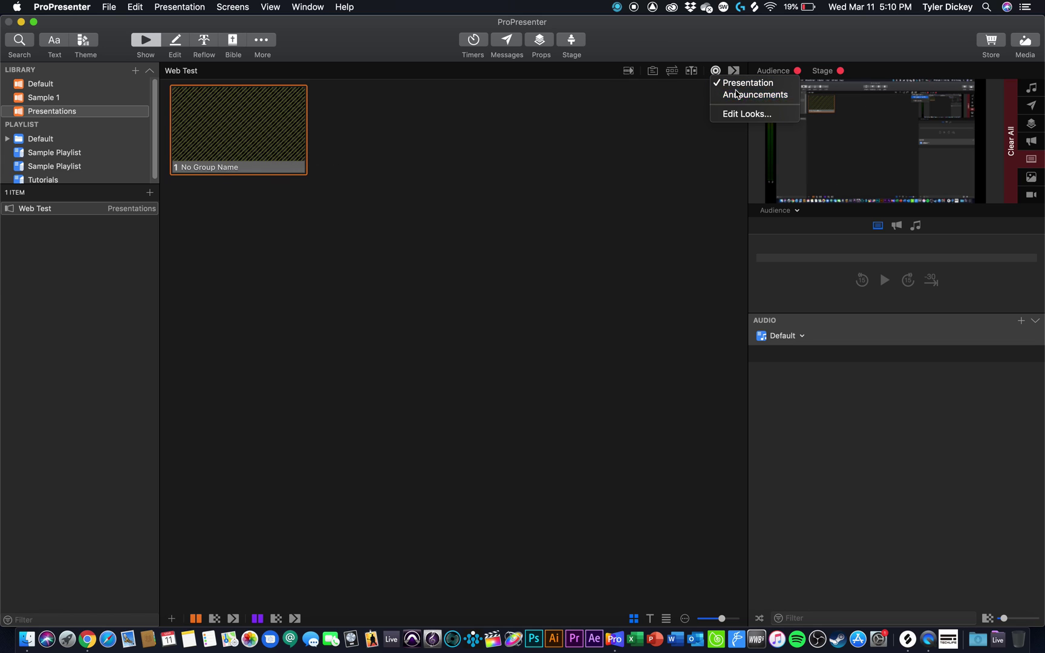
left_click(736, 94)
left_click(253, 141)
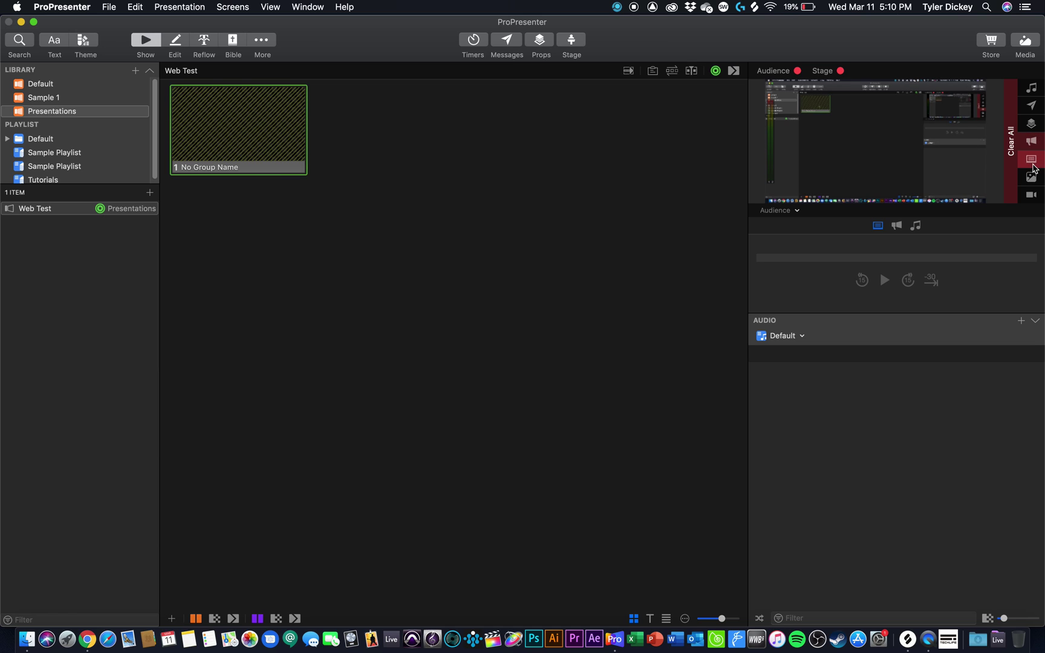
left_click(715, 72)
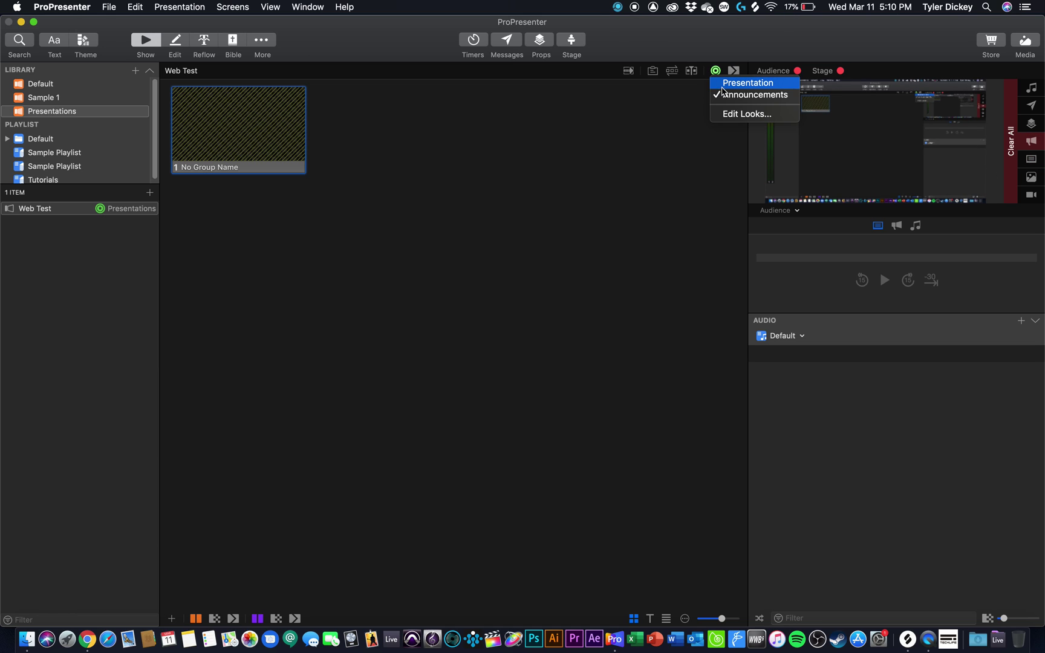
left_click(723, 89)
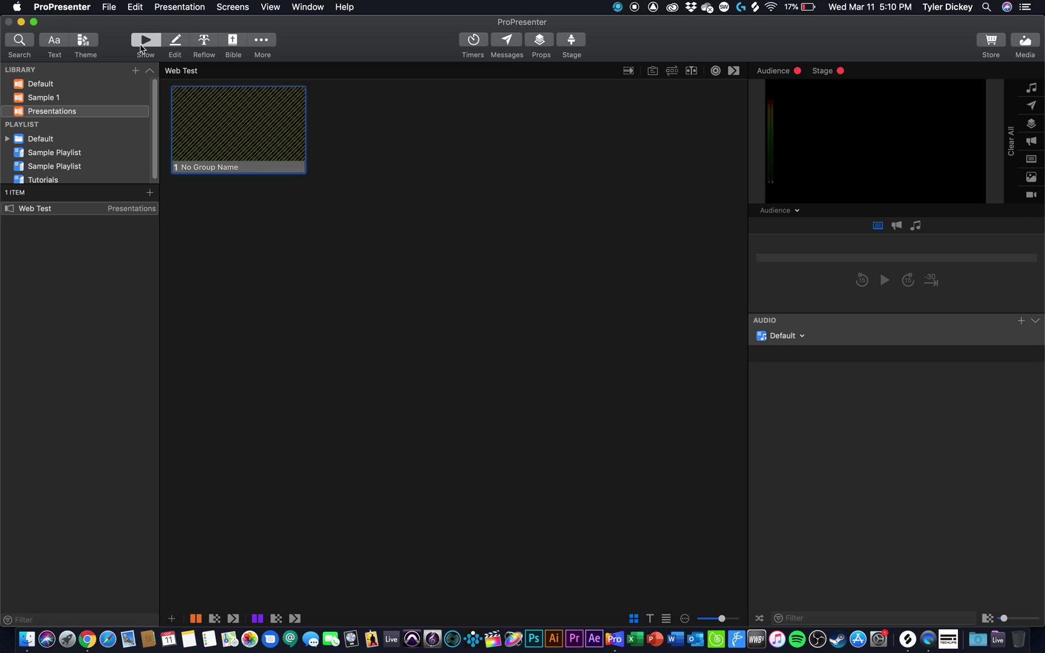
left_click(278, 125)
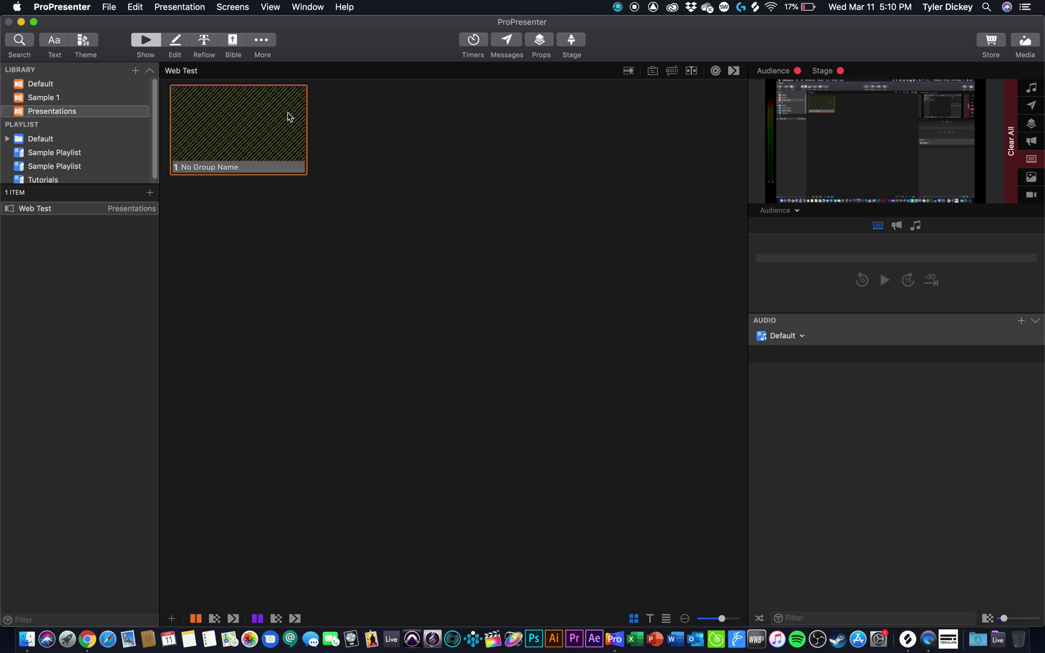
left_click(618, 7)
left_click(618, 7)
Clear the audience output to black and dismiss the Low Battery notification
left_click(1013, 133)
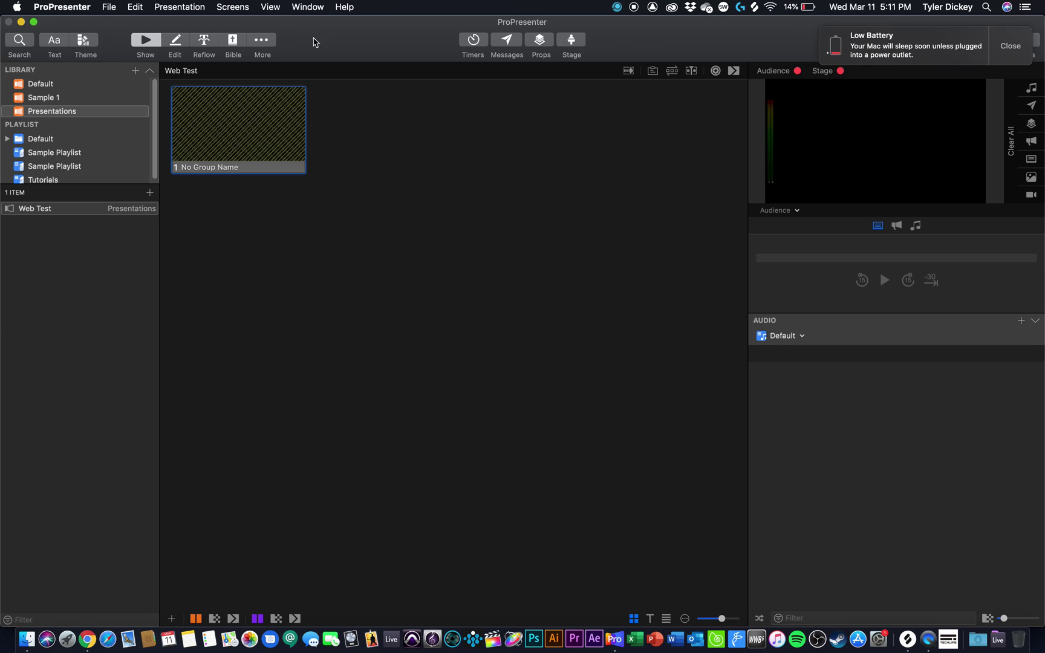
left_click(1004, 48)
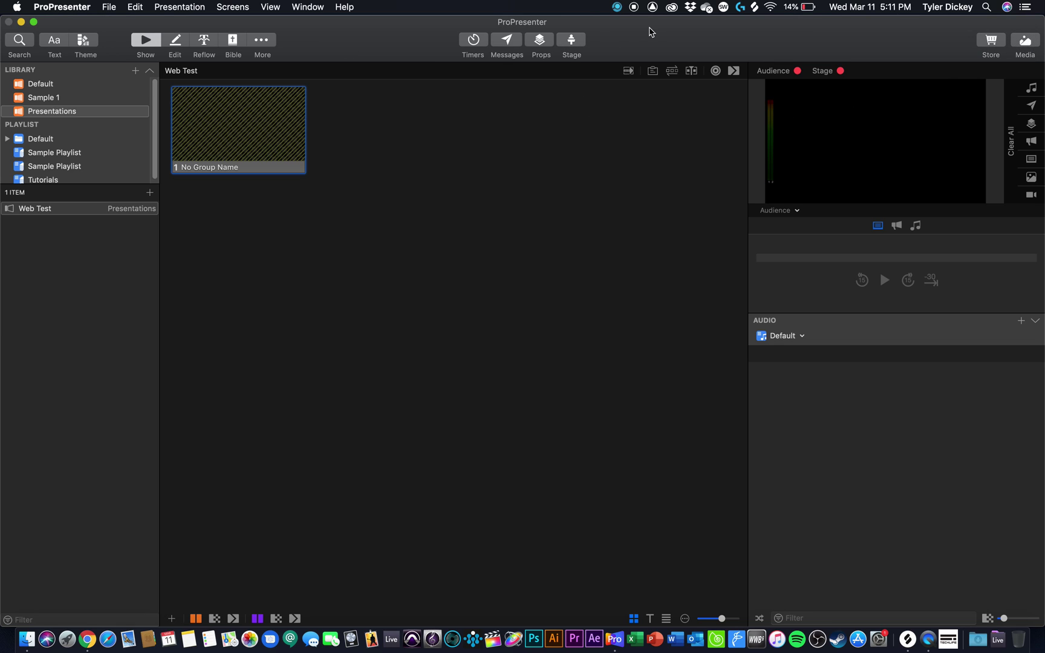